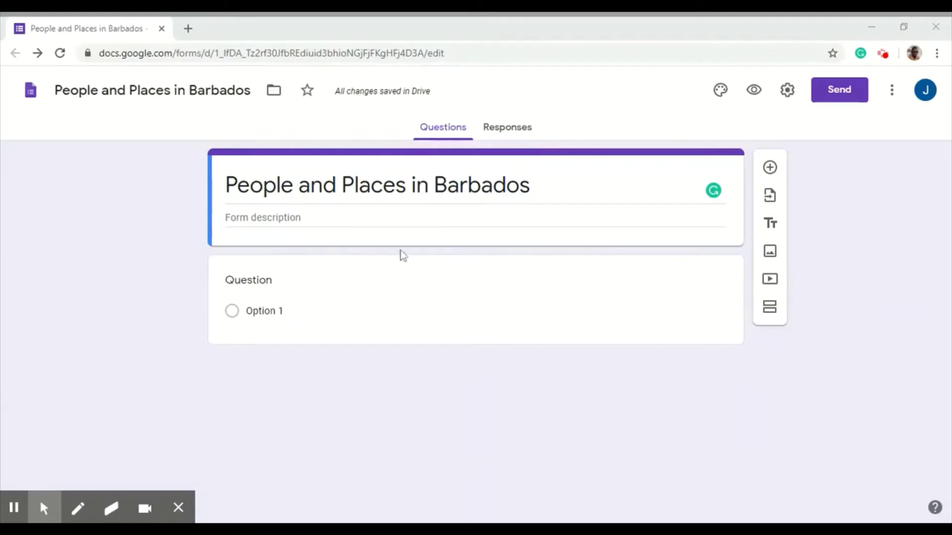
Change the blank first question to Short answer reading 'What is your name?', then add another question
{"action": "left_click", "coordinate": [381, 269]}
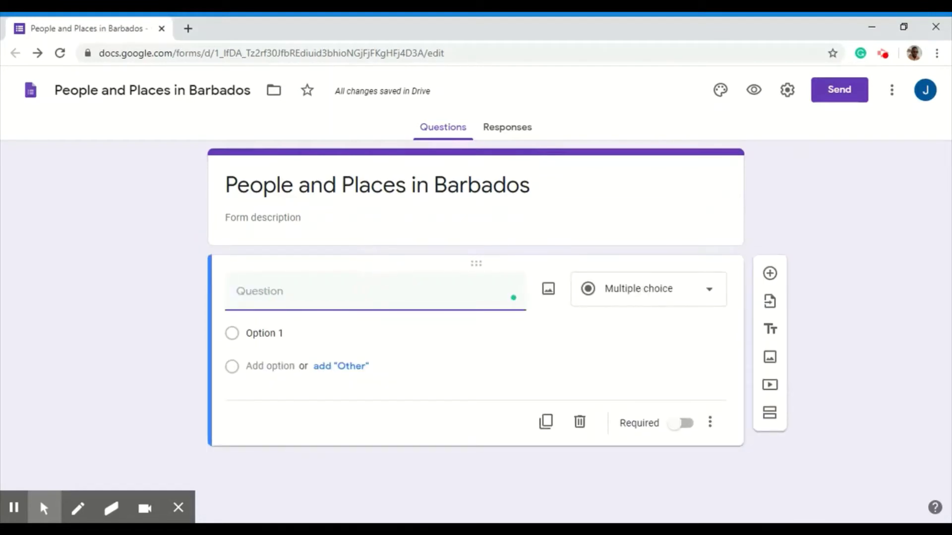
{"action": "left_click", "coordinate": [648, 290]}
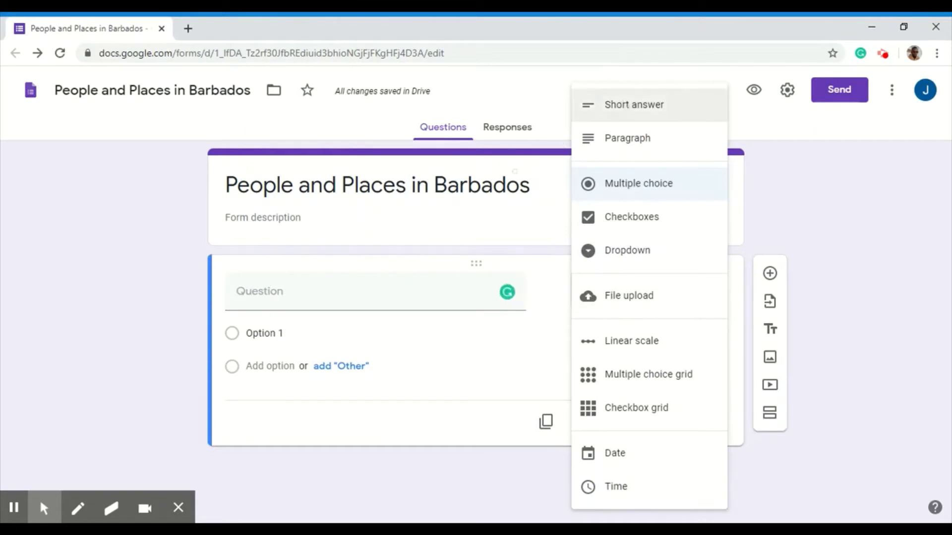
{"action": "left_click", "coordinate": [623, 106]}
{"action": "left_click", "coordinate": [438, 290]}
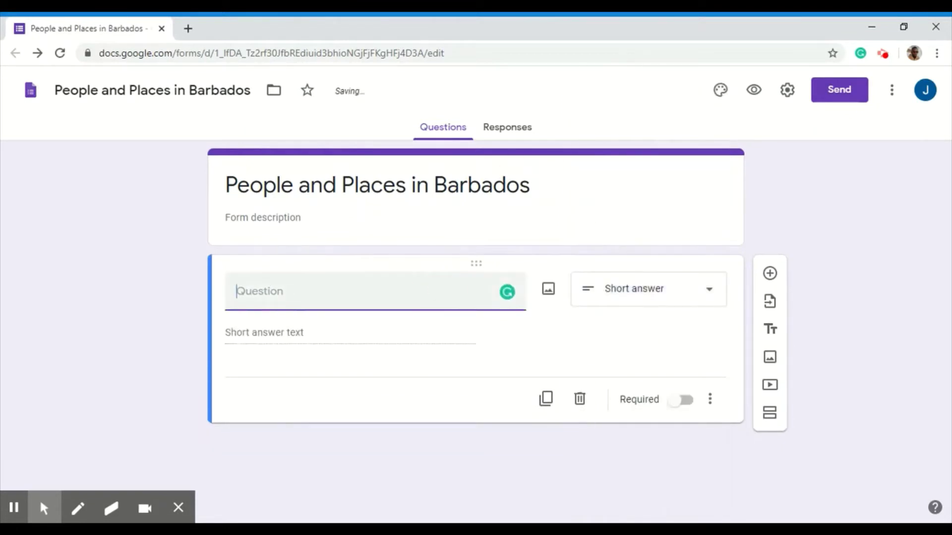
{"action": "type", "text": "What is your "}
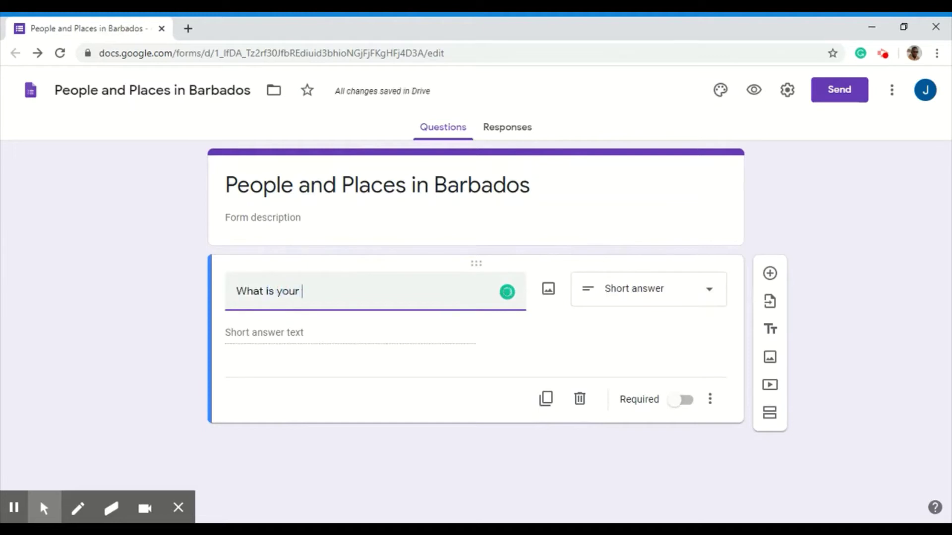
{"action": "type", "text": "name?"}
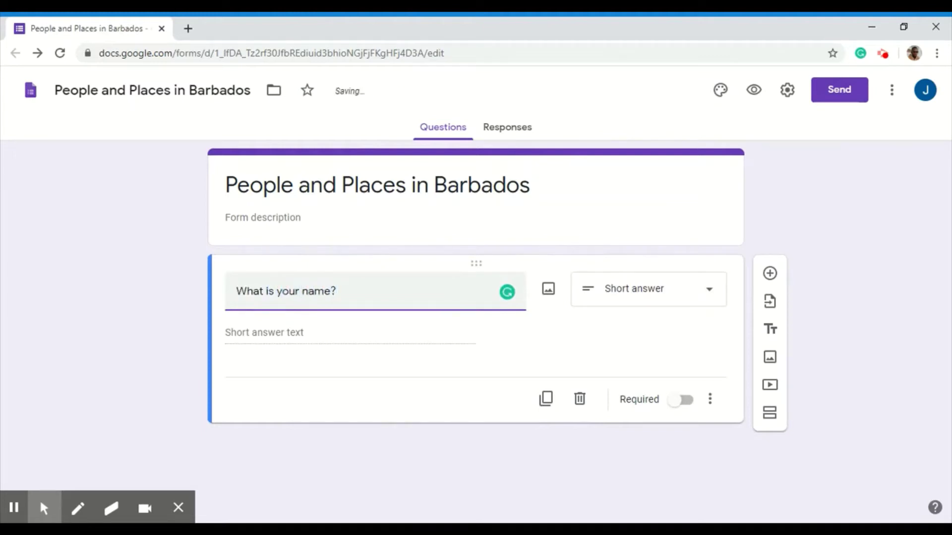
{"action": "left_click", "coordinate": [771, 276]}
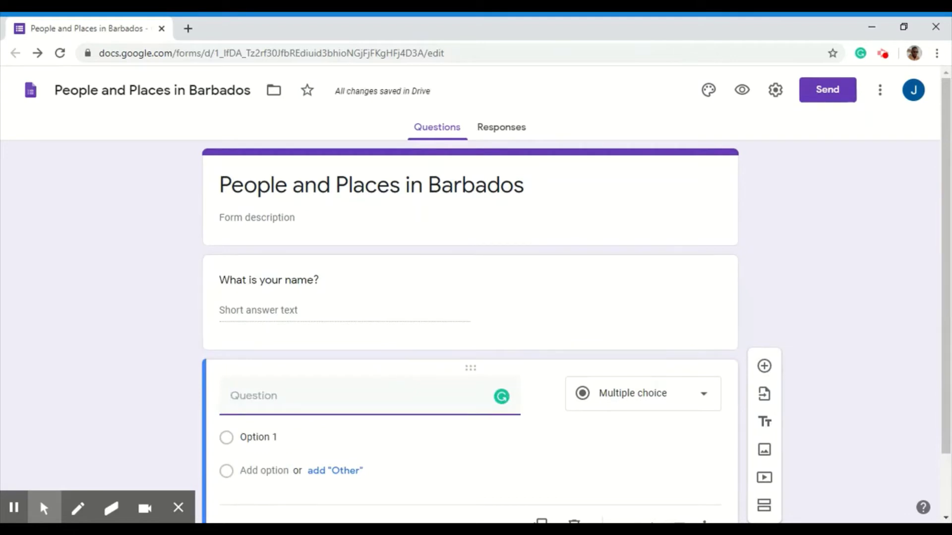
Title the new question 'Who is the Prime Minister of Barbados?'
{"action": "type", "text": "Who is the P"}
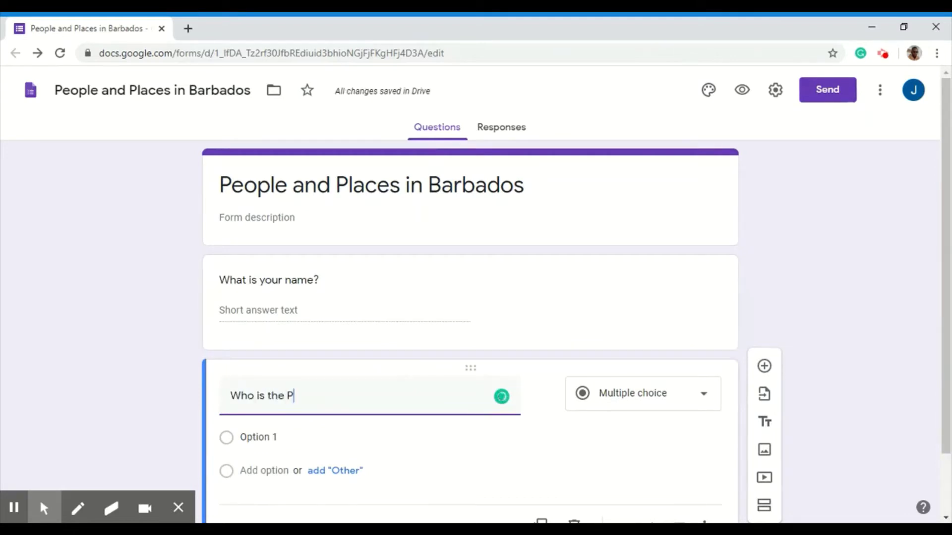
{"action": "type", "text": "rimis"}
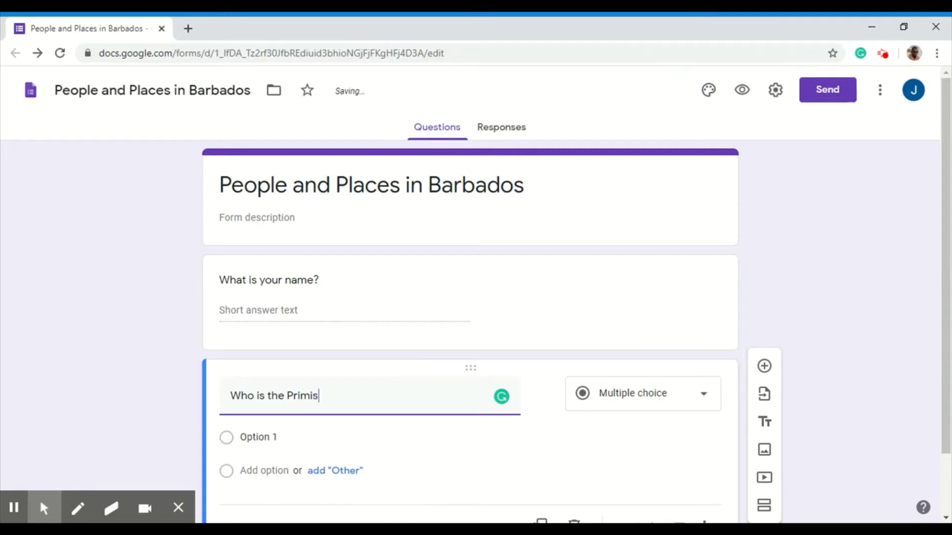
{"action": "key", "text": "BackSpace"}
{"action": "key", "text": "BackSpace"}
{"action": "type", "text": "e Mis"}
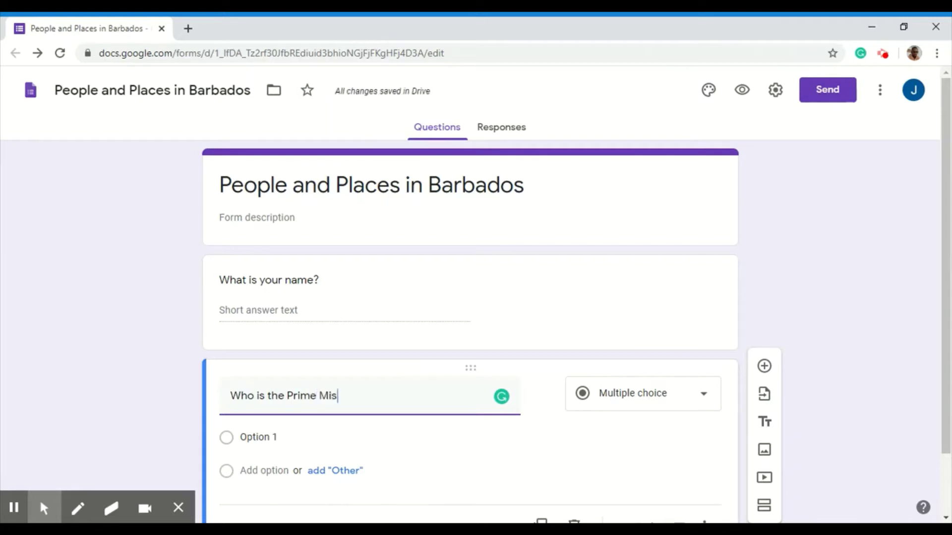
{"action": "key", "text": "BackSpace"}
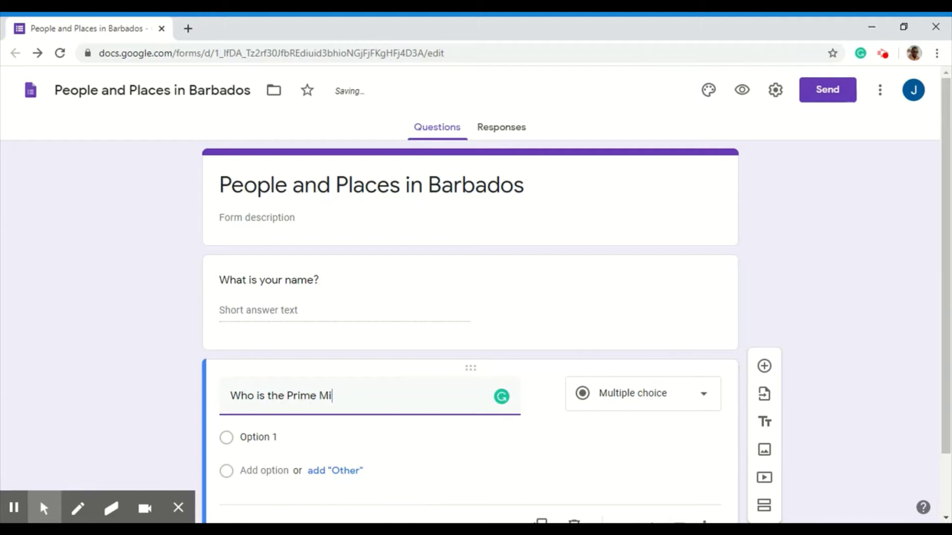
{"action": "type", "text": "nister of "}
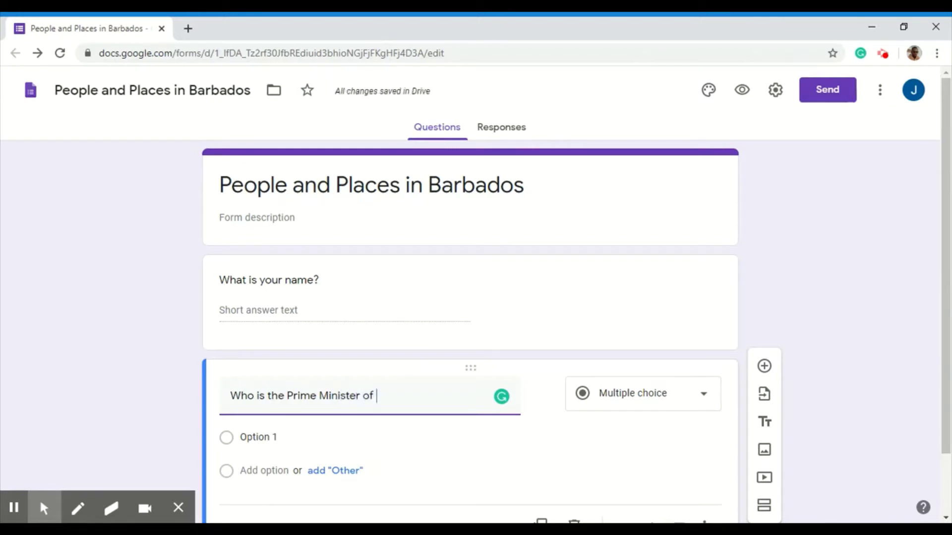
{"action": "type", "text": "Barbados"}
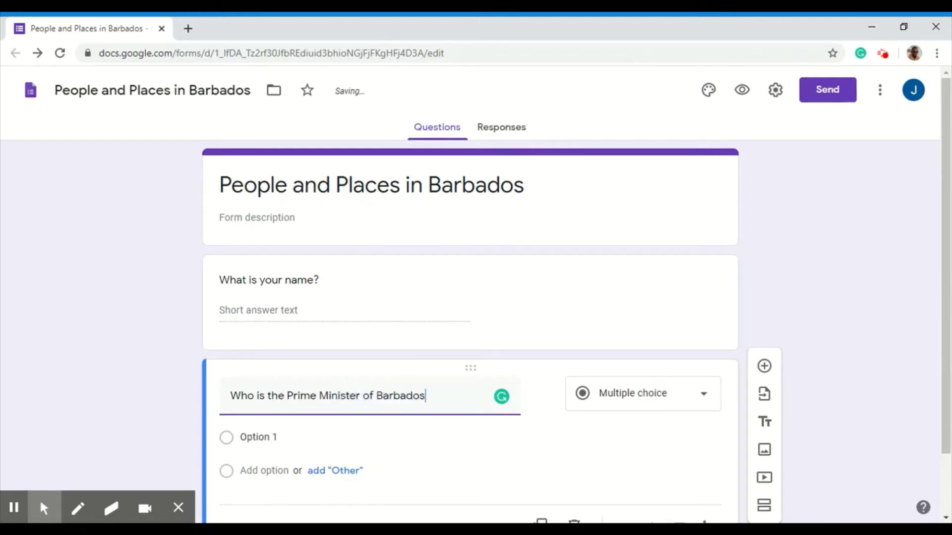
{"action": "type", "text": "?"}
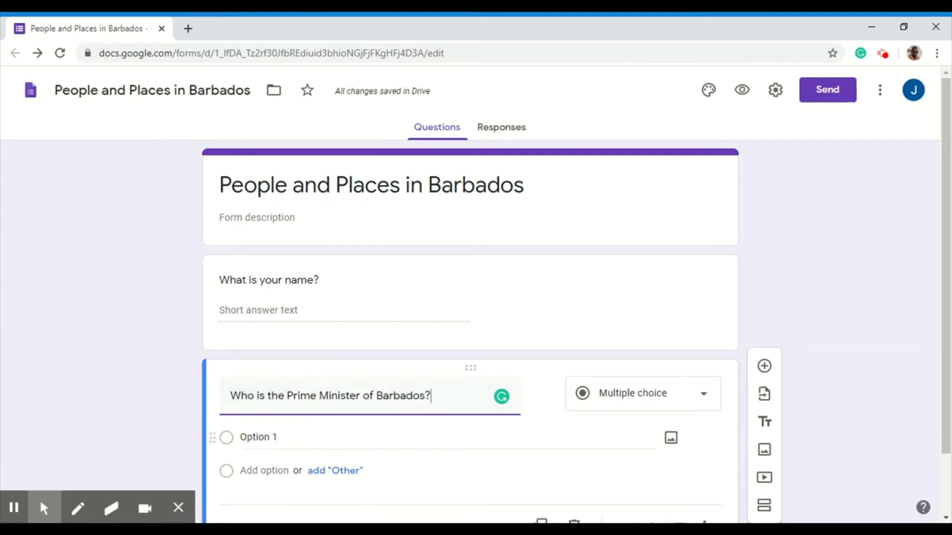
Enter the answer options Owen Arthur, Donald Trump and Mia Mottley
{"action": "left_click", "coordinate": [258, 437]}
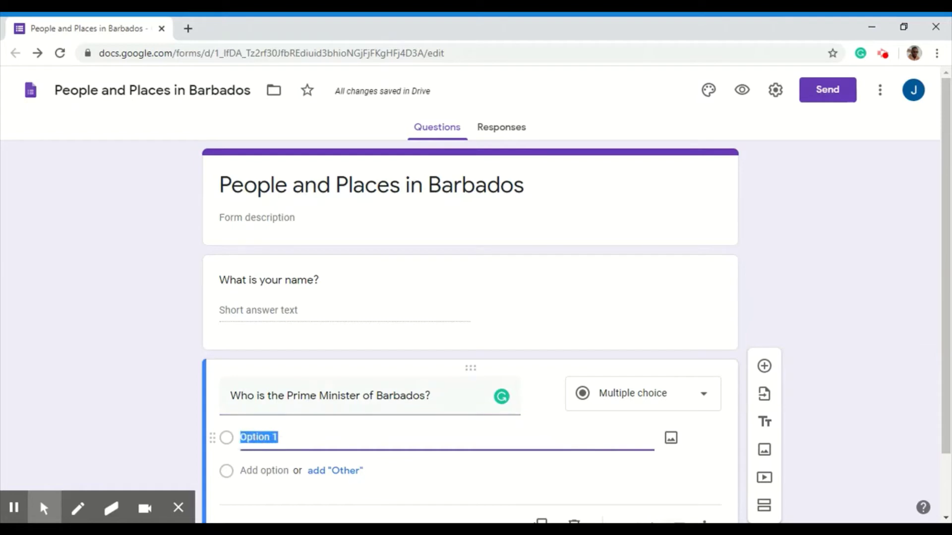
{"action": "type", "text": "Owen Arthur"}
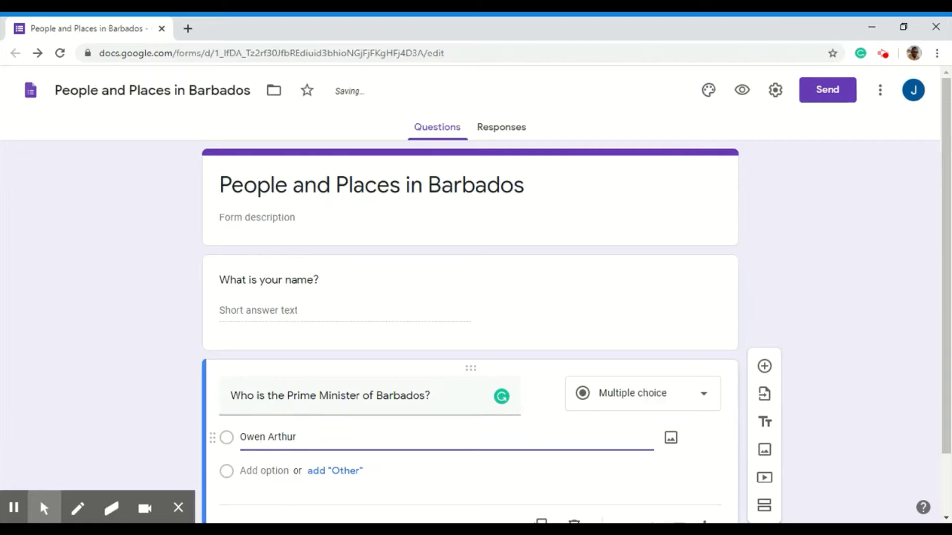
{"action": "key", "text": "Return"}
{"action": "type", "text": "Dona"}
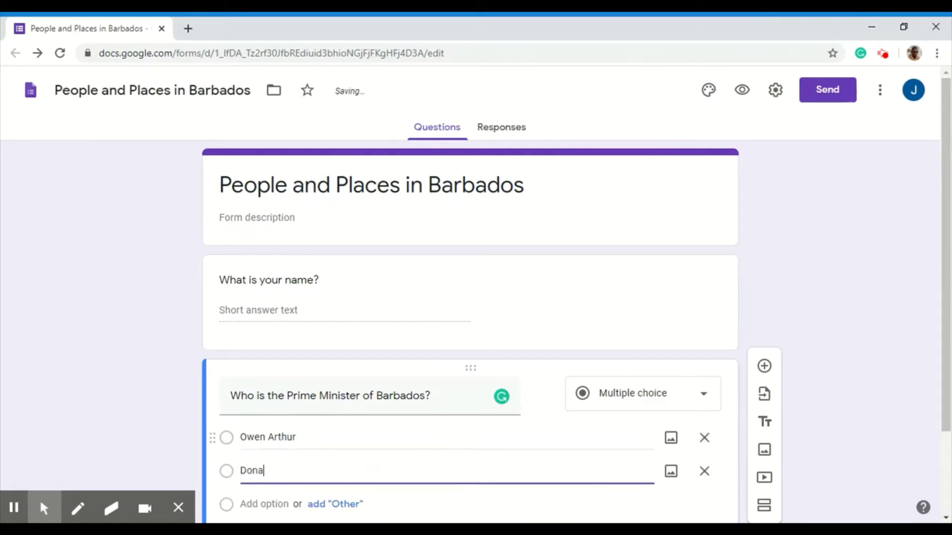
{"action": "type", "text": "ld Trump"}
{"action": "key", "text": "Return"}
{"action": "type", "text": "Mia"}
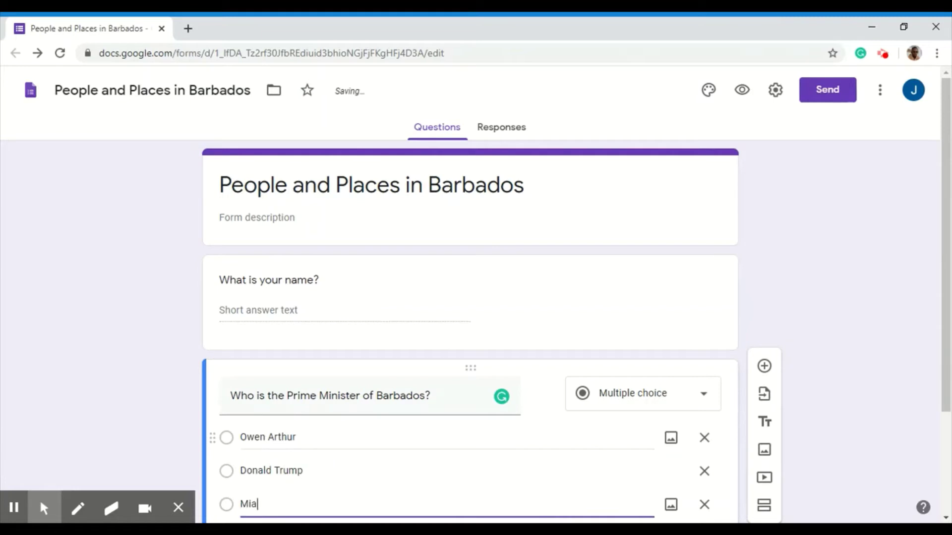
{"action": "type", "text": " Mottley"}
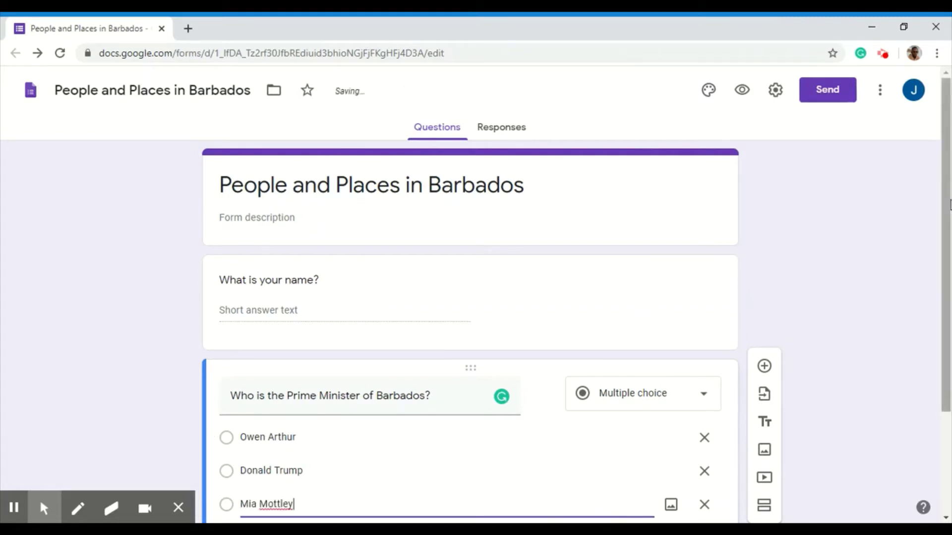
Add a Checkboxes question below the Prime Minister question titled 'Select the four(4) towns in Barbados'
{"action": "left_click_drag", "start_coordinate": [949, 208], "coordinate": [937, 315]}
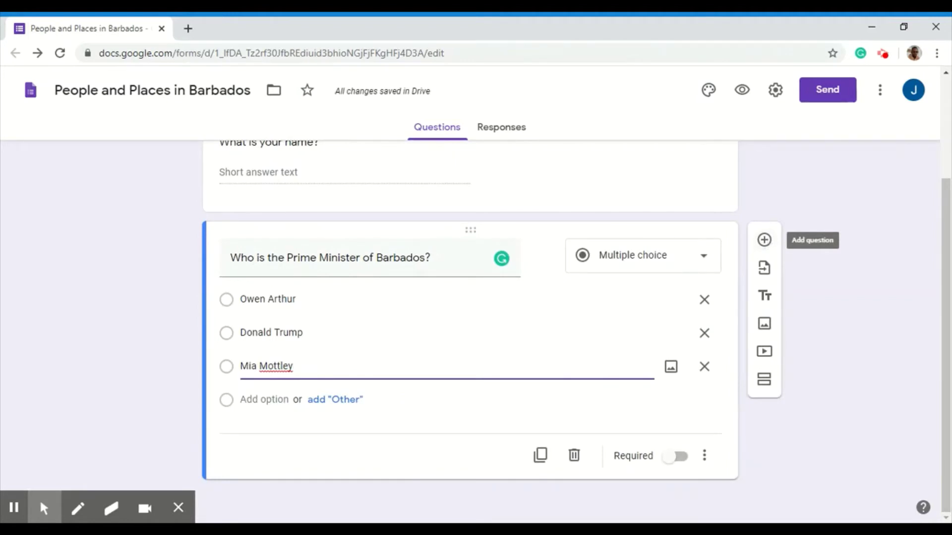
{"action": "left_click", "coordinate": [765, 240]}
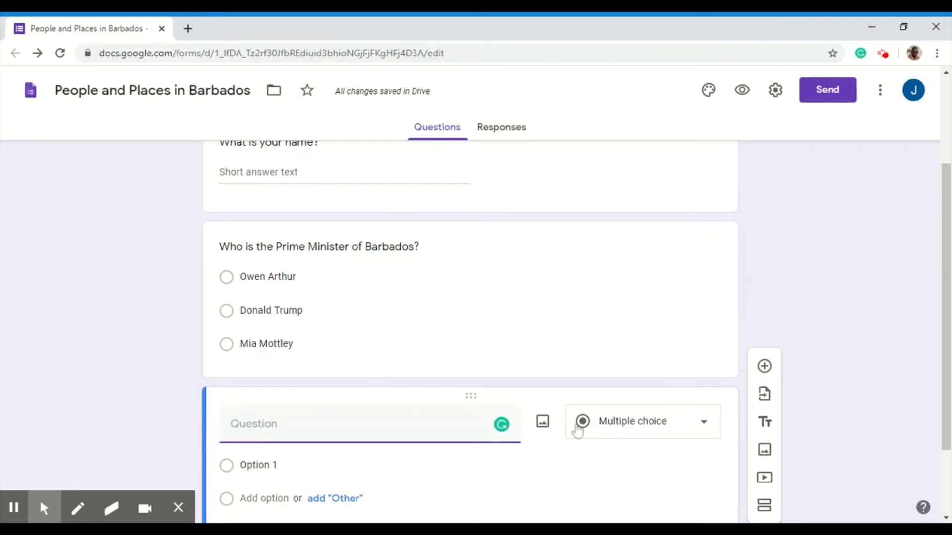
{"action": "left_click", "coordinate": [603, 434]}
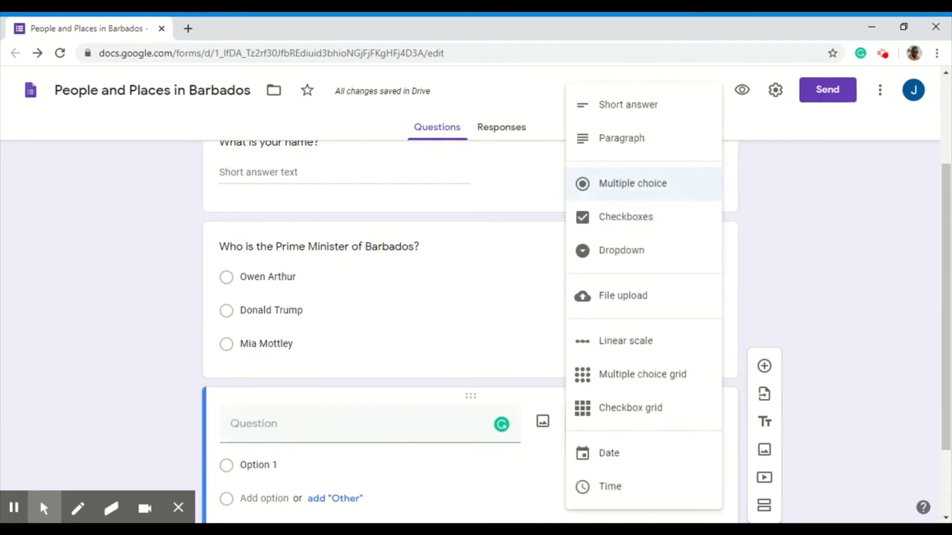
{"action": "left_click", "coordinate": [626, 220]}
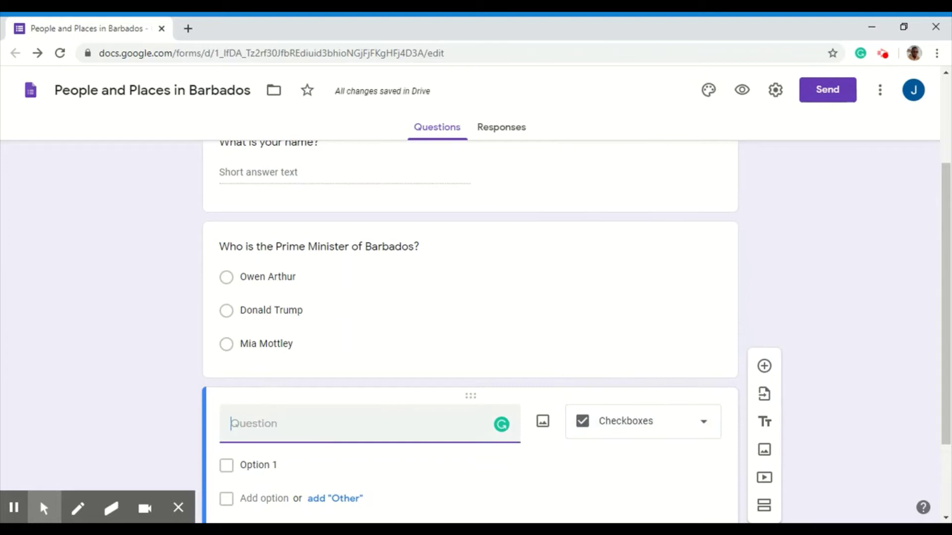
{"action": "type", "text": "Select the fo"}
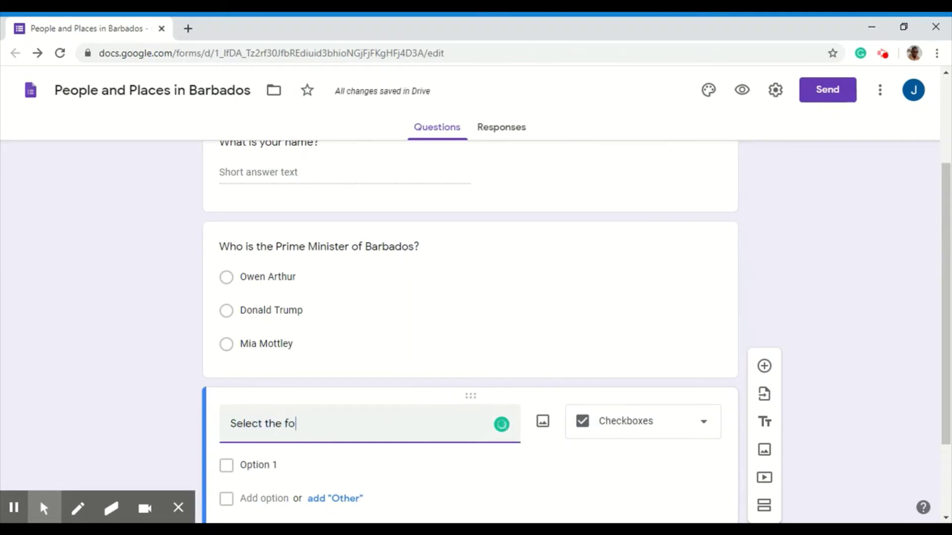
{"action": "type", "text": "ur(4"}
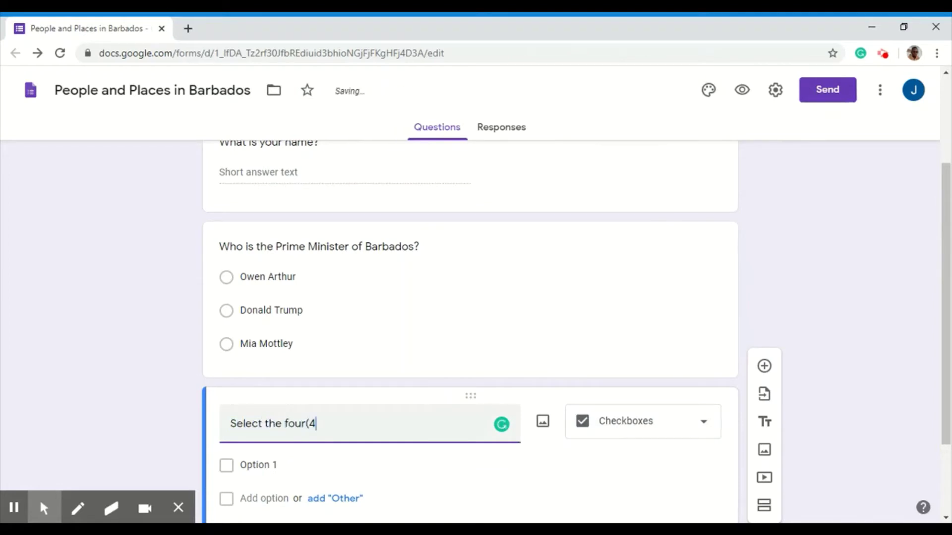
{"action": "type", "text": ") towns in BArba"}
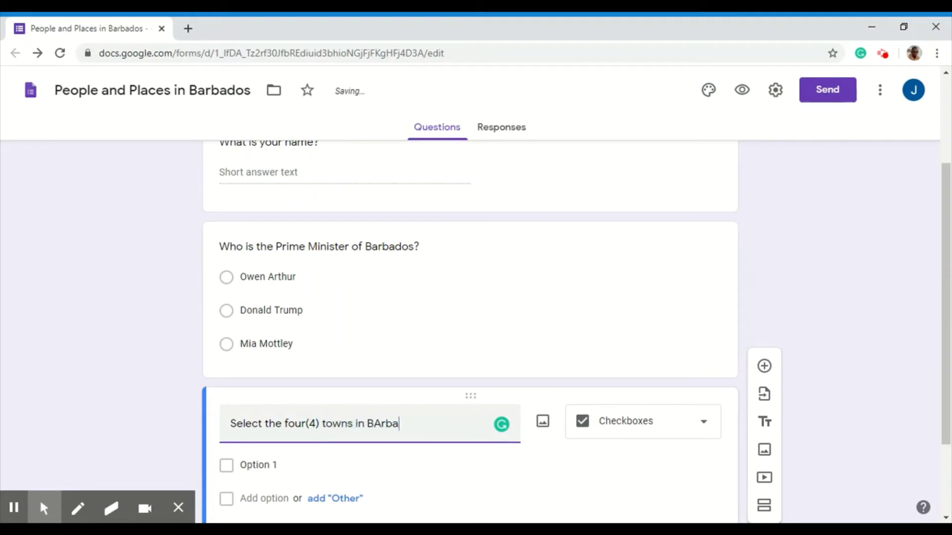
{"action": "key", "text": "BackSpace"}
{"action": "key", "text": "BackSpace"}
{"action": "key", "text": "BackSpace"}
{"action": "type", "text": "arbados"}
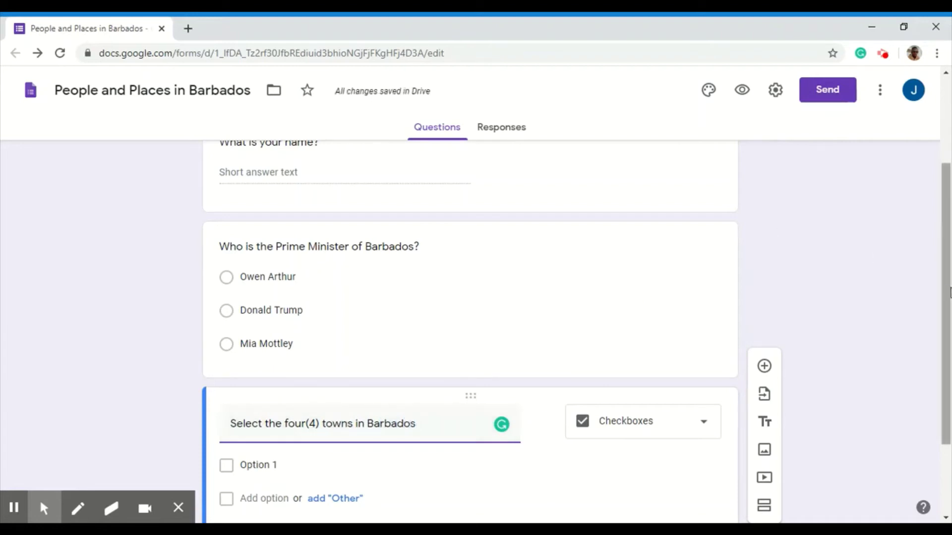
{"action": "left_click", "coordinate": [947, 292]}
{"action": "left_click_drag", "start_coordinate": [948, 292], "coordinate": [930, 387]}
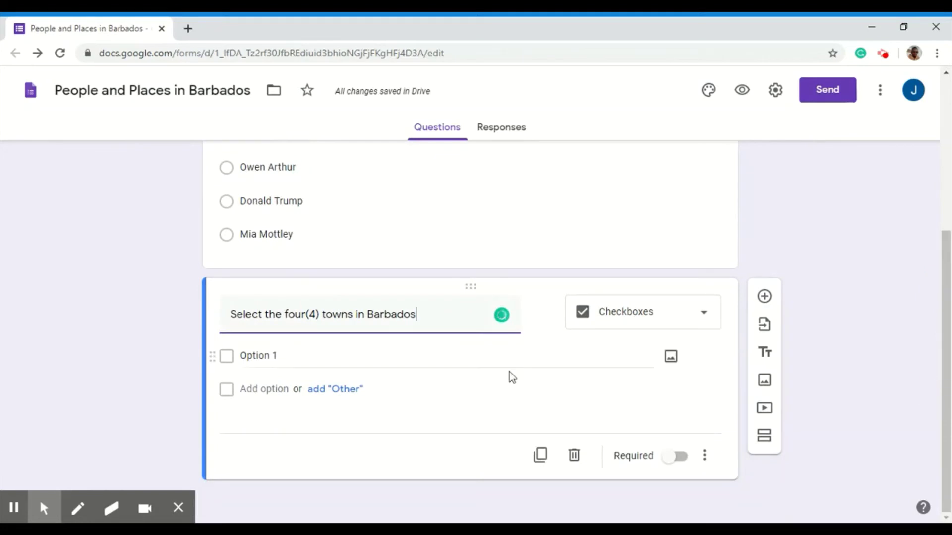
{"action": "left_click", "coordinate": [16, 509]}
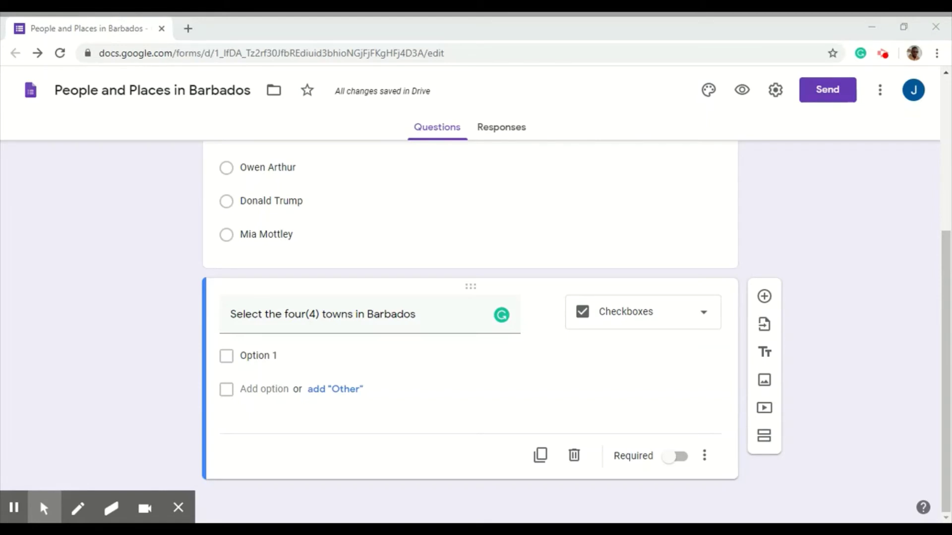
Paste Oistins, Holetown, Warrens, Speightstown, Bridgetown and Start De Town as the checkbox options
{"action": "left_click", "coordinate": [302, 356]}
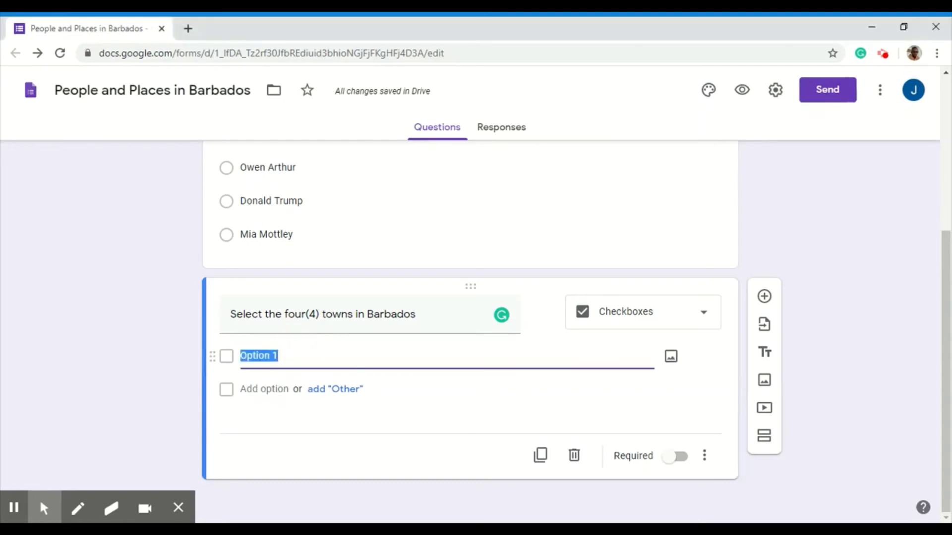
{"action": "type", "text": "Oistins Holetown Warrens Speightstown Bridgetown Start De Town"}
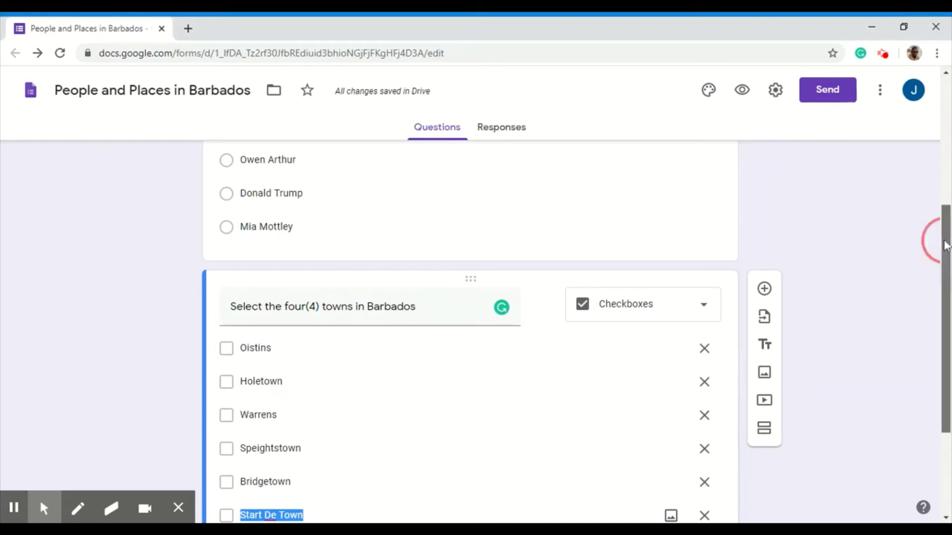
{"action": "left_click_drag", "start_coordinate": [942, 243], "coordinate": [930, 331]}
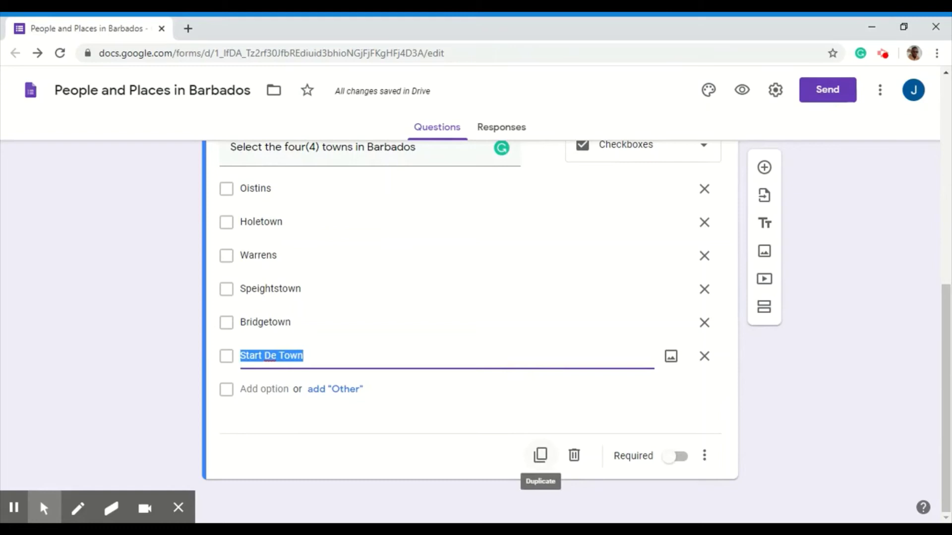
Duplicate the towns question, paste 'Select the capital of Barbados?' as the copy's title, and fix 'capital'
{"action": "left_click", "coordinate": [541, 455]}
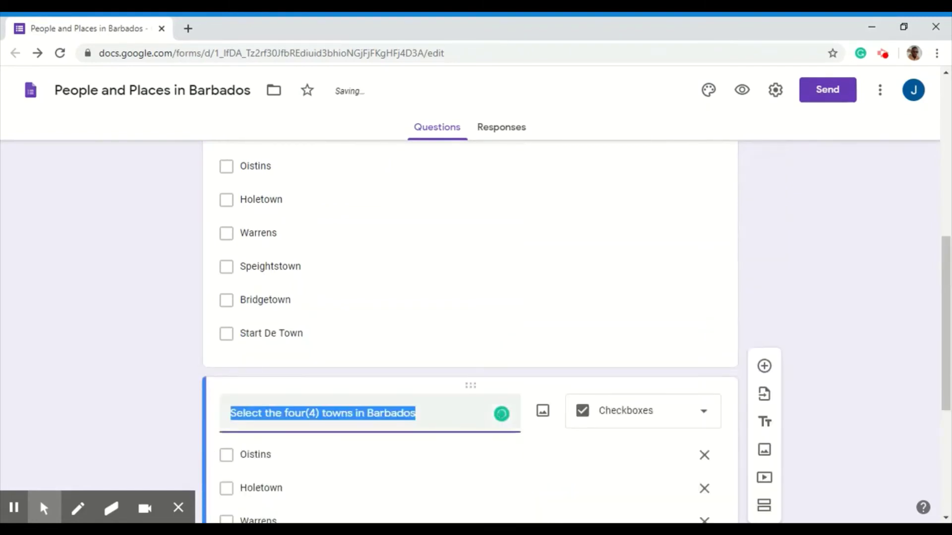
{"action": "left_click", "coordinate": [13, 514]}
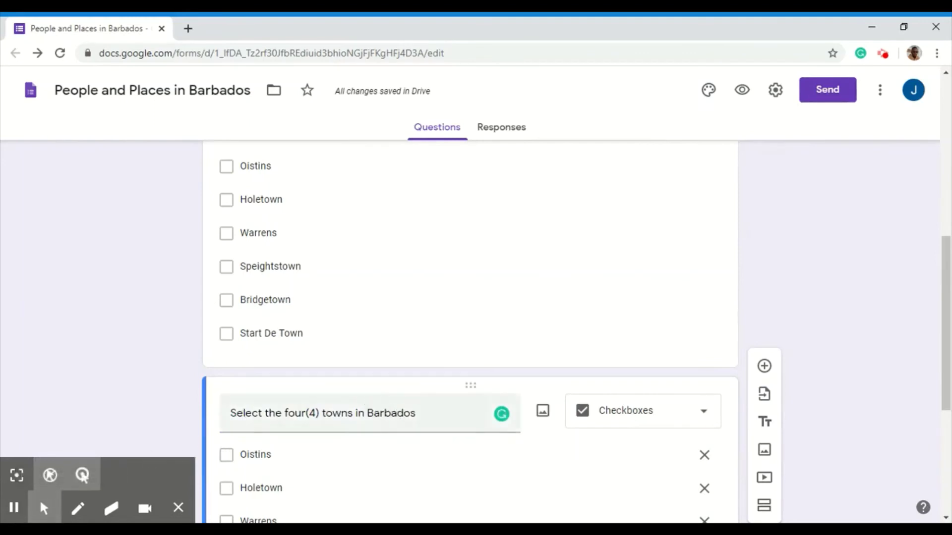
{"action": "triple_click", "coordinate": [323, 413]}
{"action": "type", "text": "Select the captial of Barbados?"}
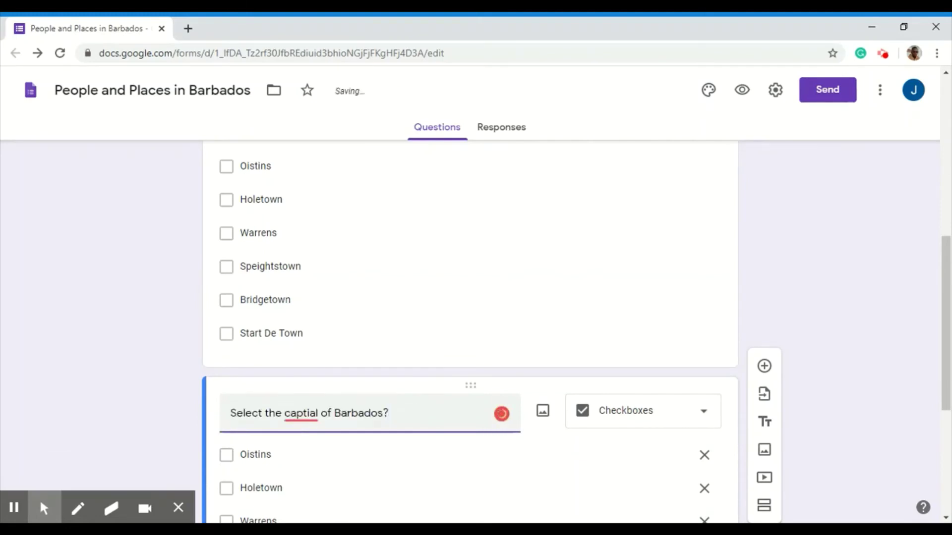
{"action": "mouse_move", "coordinate": [303, 414]}
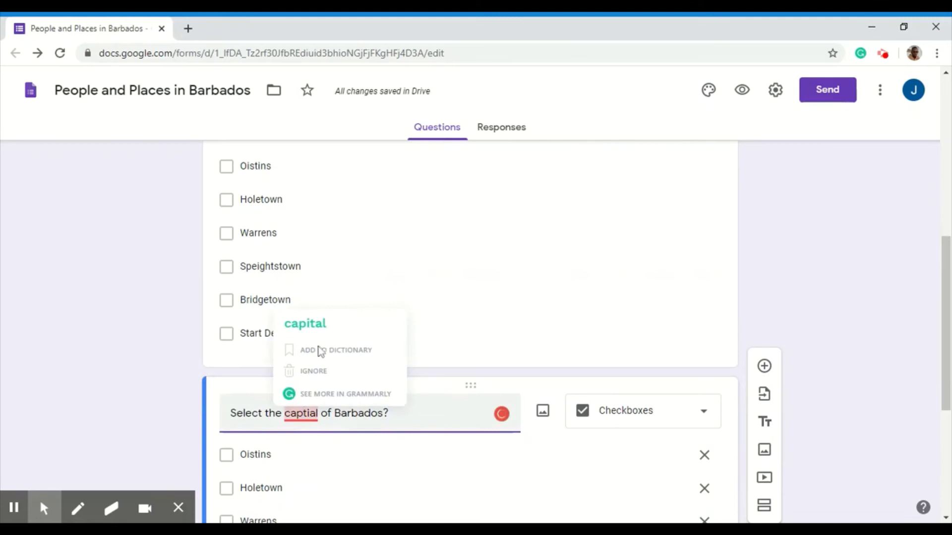
{"action": "left_click", "coordinate": [315, 332]}
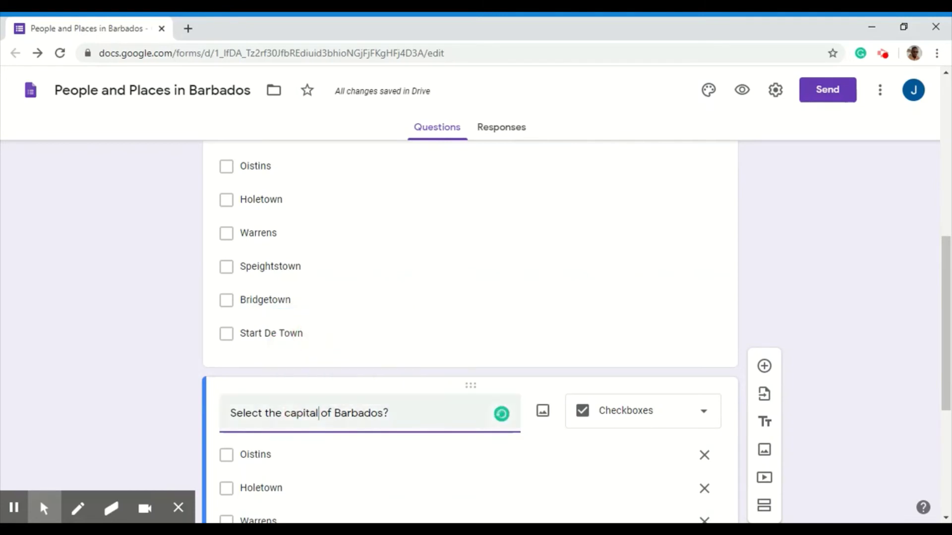
Switch the capital question's type to Dropdown, keeping the six town options
{"action": "left_click", "coordinate": [631, 415]}
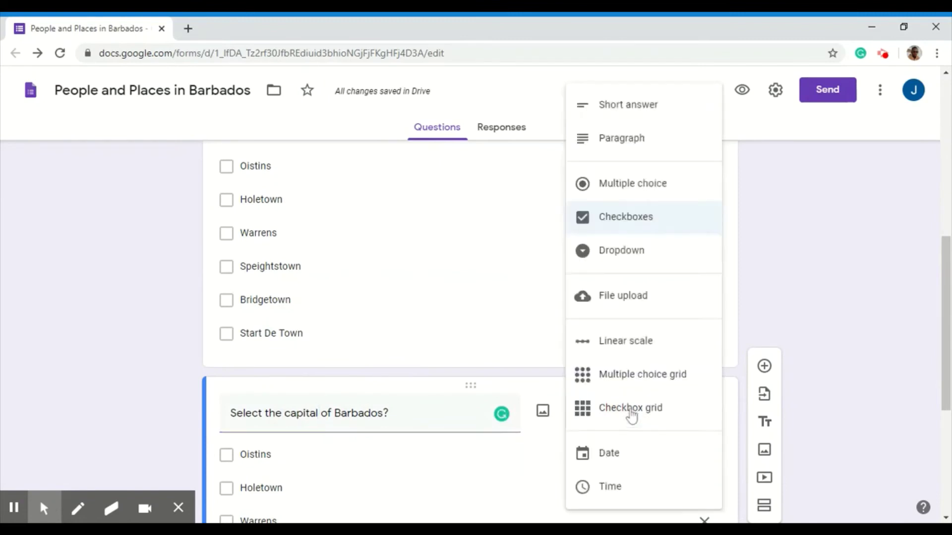
{"action": "left_click", "coordinate": [633, 254]}
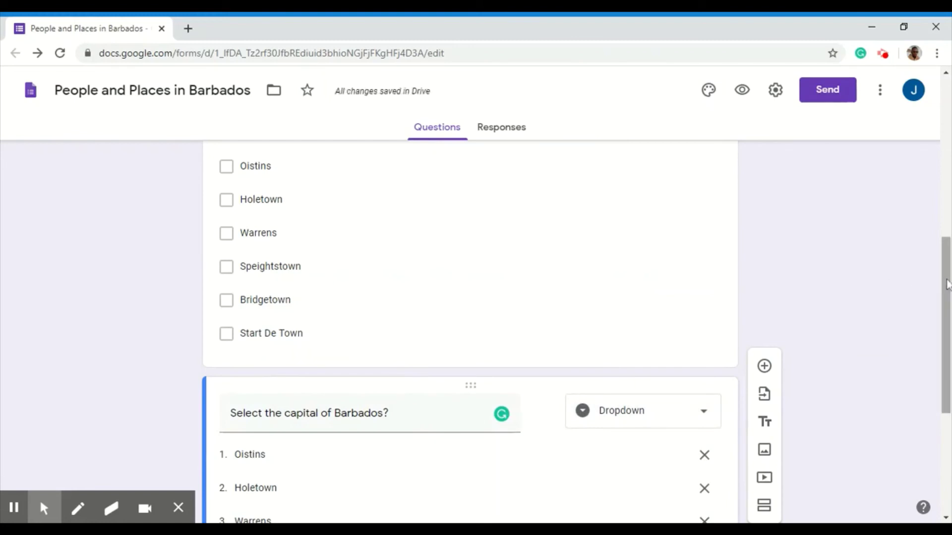
{"action": "left_click_drag", "start_coordinate": [947, 283], "coordinate": [935, 380]}
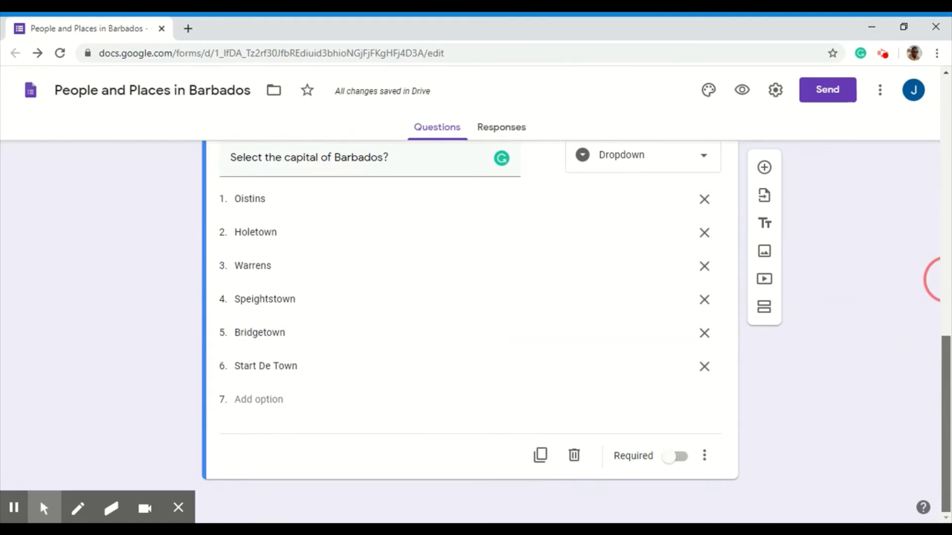
{"action": "scroll", "coordinate": [470, 328], "scroll_direction": "up", "scroll_amount": 5}
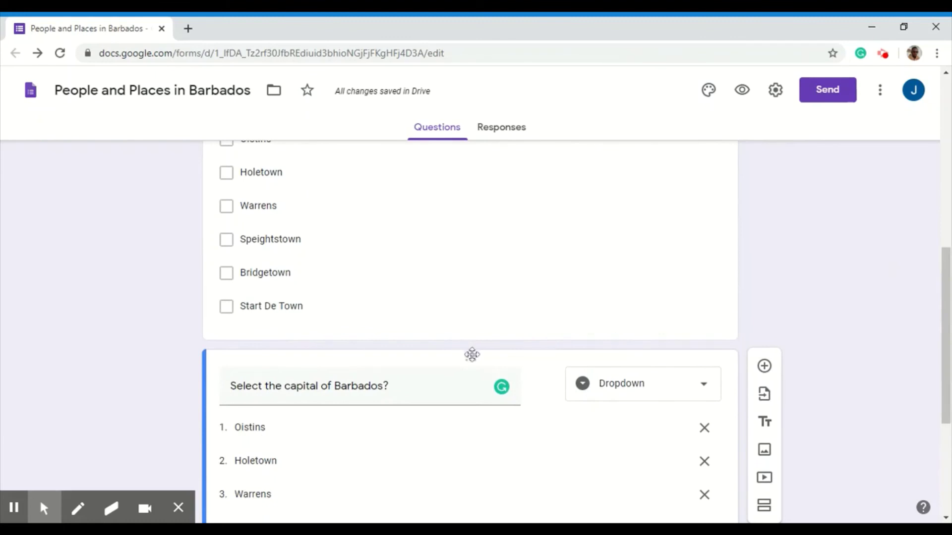
Drag the capital dropdown above the towns checkbox question and switch on Required
{"action": "left_click_drag", "start_coordinate": [472, 355], "coordinate": [444, 255]}
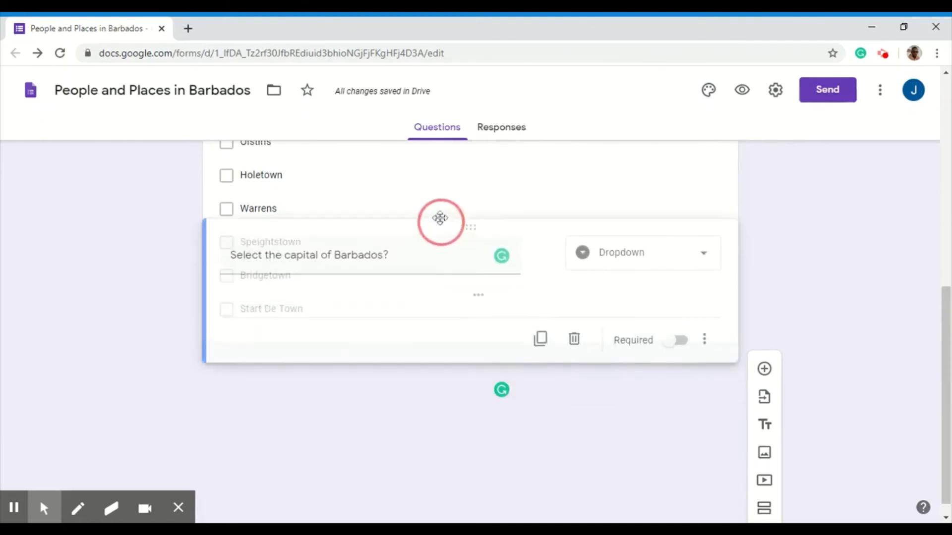
{"action": "left_click_drag", "start_coordinate": [440, 218], "coordinate": [409, 253]}
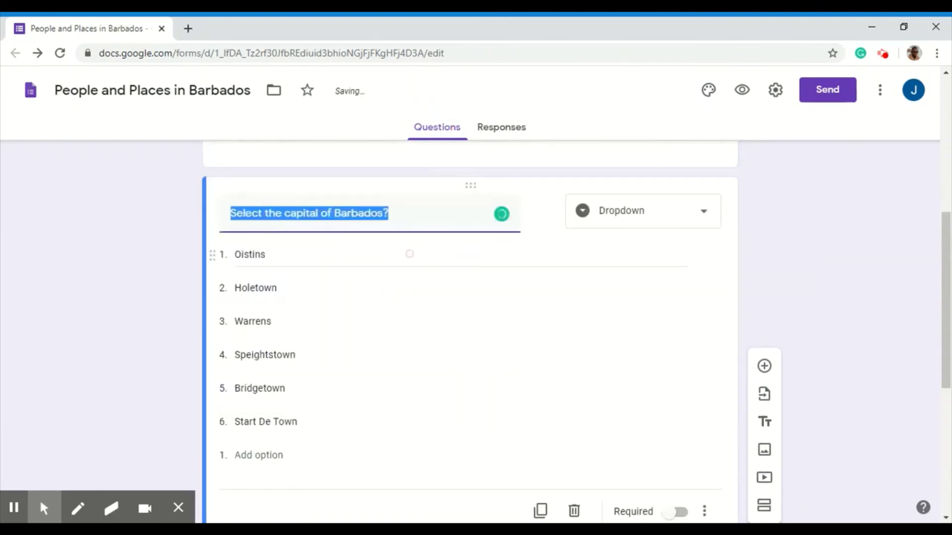
{"action": "left_click_drag", "start_coordinate": [944, 221], "coordinate": [944, 273]}
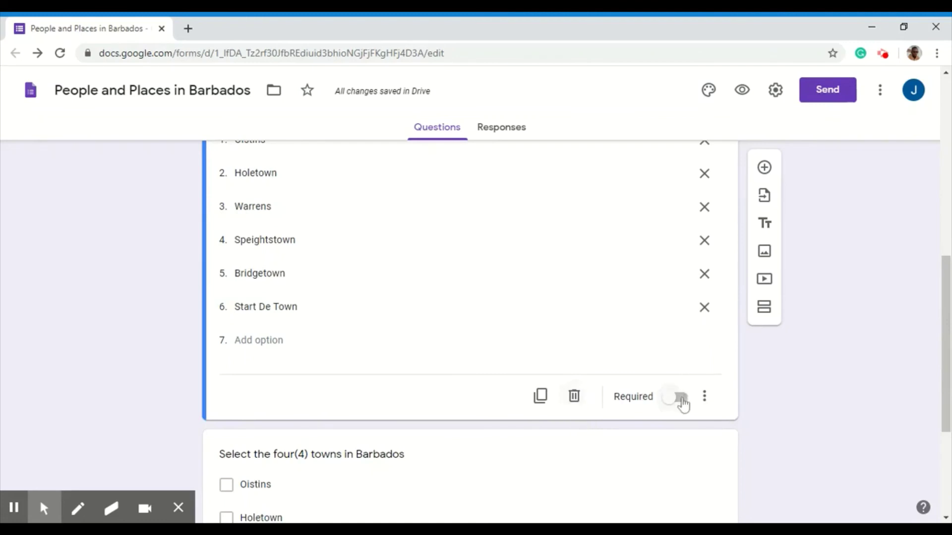
{"action": "left_click", "coordinate": [674, 396]}
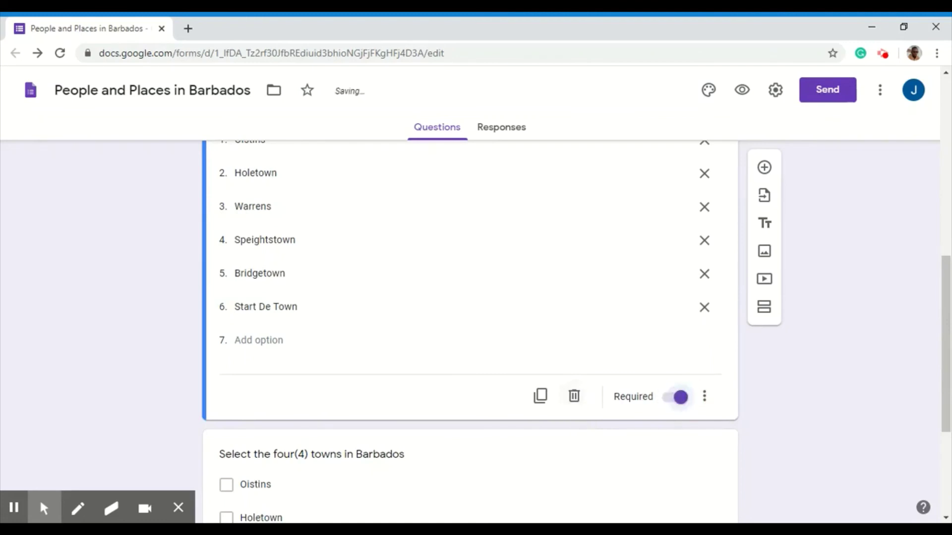